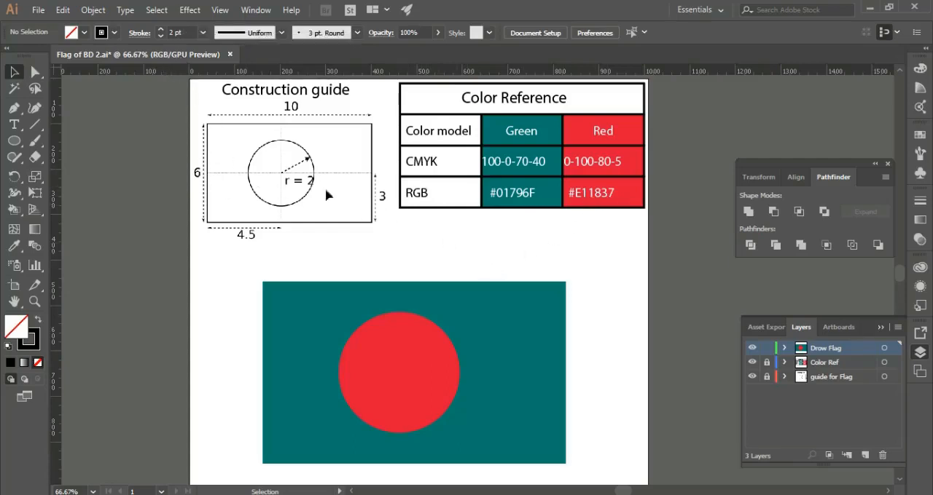
# Move the finished flag off the artboard to the left, clearing the area below the construction guide.
pyautogui.scroll(-1, 325, 188)
pyautogui.moveTo(620, 263); pyautogui.dragTo(388, 352)
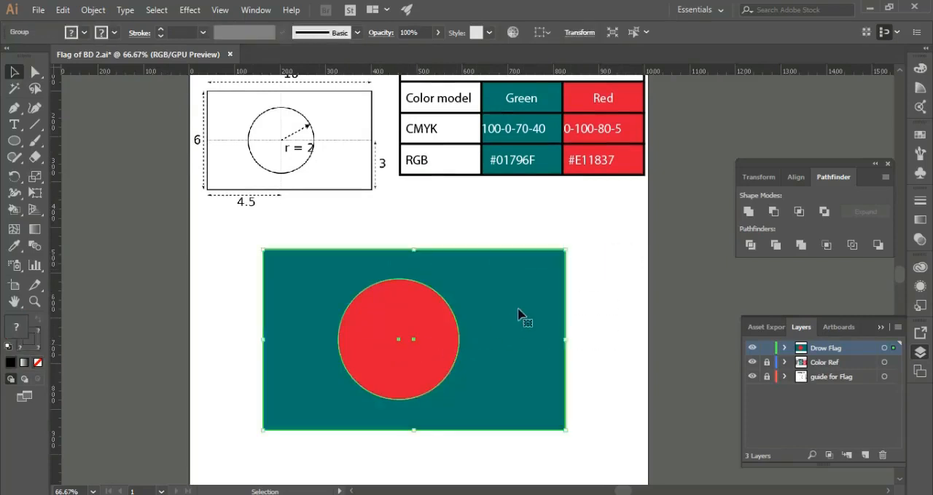
pyautogui.moveTo(503, 306); pyautogui.dragTo(131, 296)
pyautogui.click(292, 279)
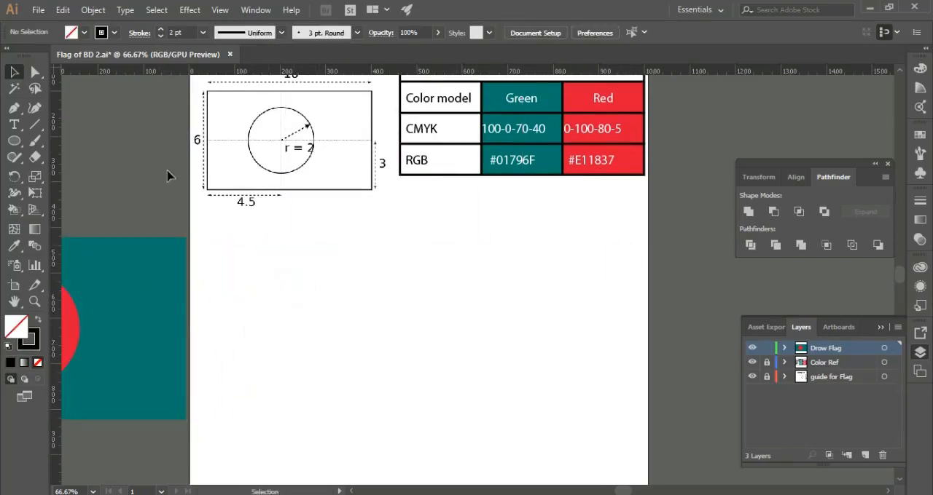
# Create a rectangle 10 in wide and 6 in high on the Drow Flag layer.
pyautogui.click(14, 142)
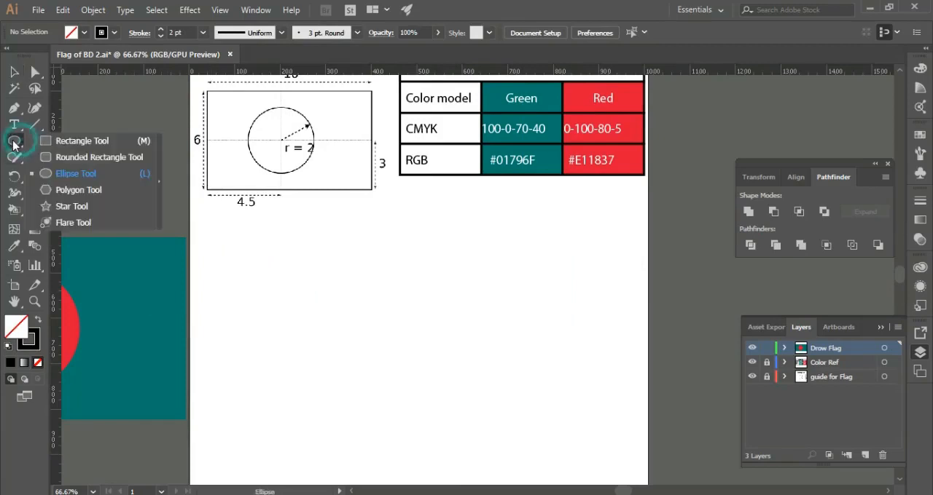
pyautogui.click(86, 141)
pyautogui.click(486, 305)
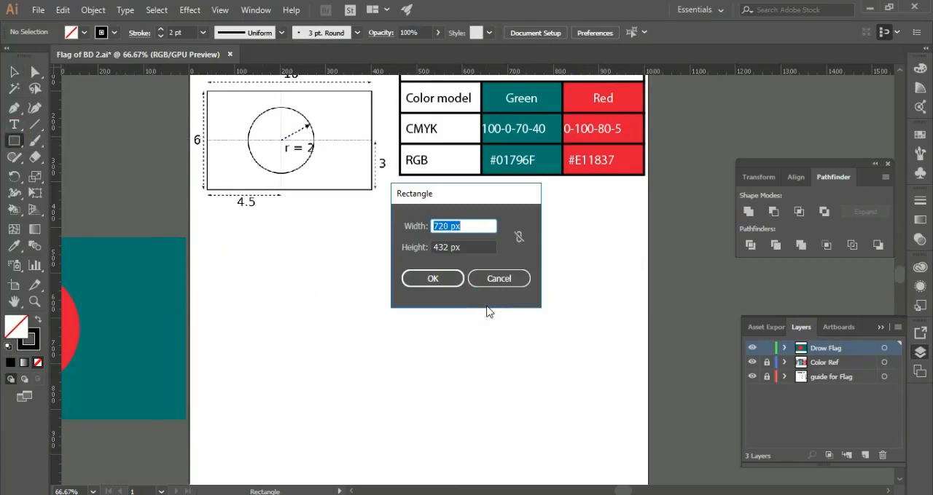
pyautogui.write('10')
pyautogui.press('Tab')
pyautogui.write('6')
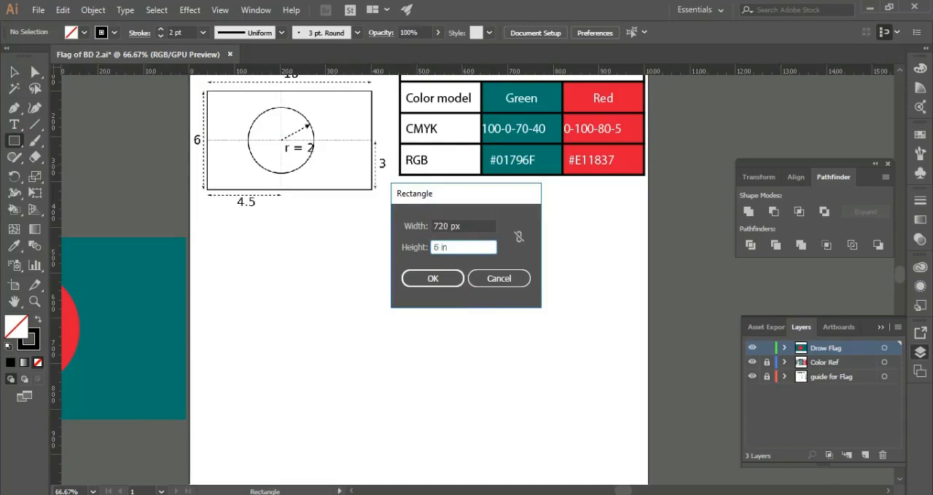
pyautogui.press('Return')
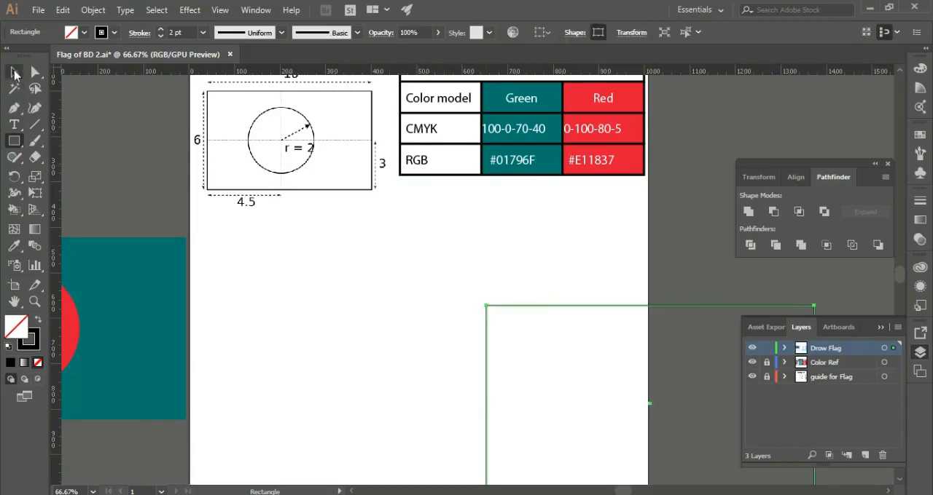
# Move the new rectangle onto the artboard, into the empty area below the construction guide and colour table.
pyautogui.click(14, 73)
pyautogui.moveTo(558, 309); pyautogui.dragTo(312, 246)
pyautogui.click(604, 256)
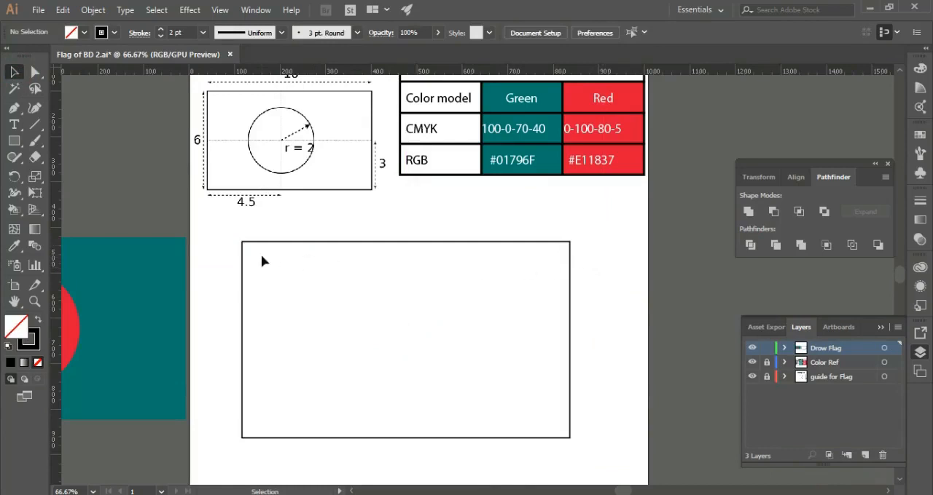
# Create a circle 4 in wide and 4 in high with the Ellipse tool.
pyautogui.click(14, 142)
pyautogui.moveTo(16, 144); pyautogui.dragTo(72, 173)
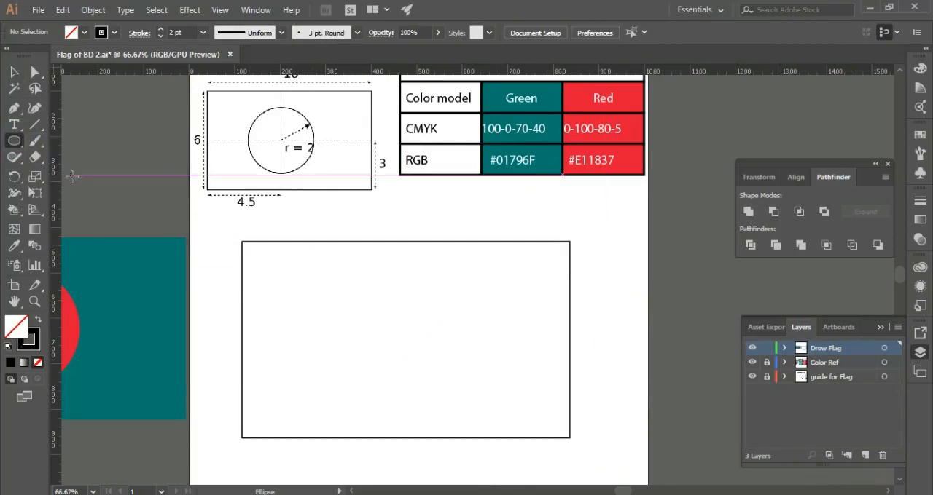
pyautogui.click(406, 300)
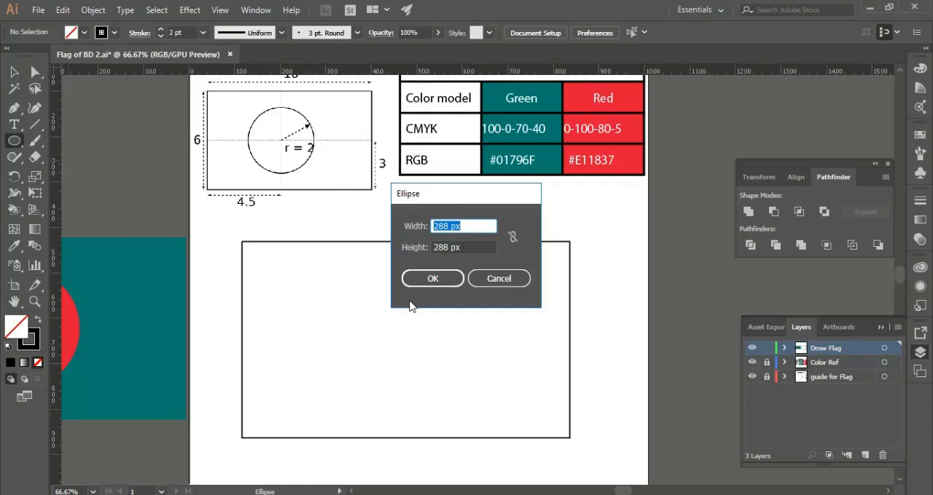
pyautogui.write('4')
pyautogui.press('Tab')
pyautogui.write('4')
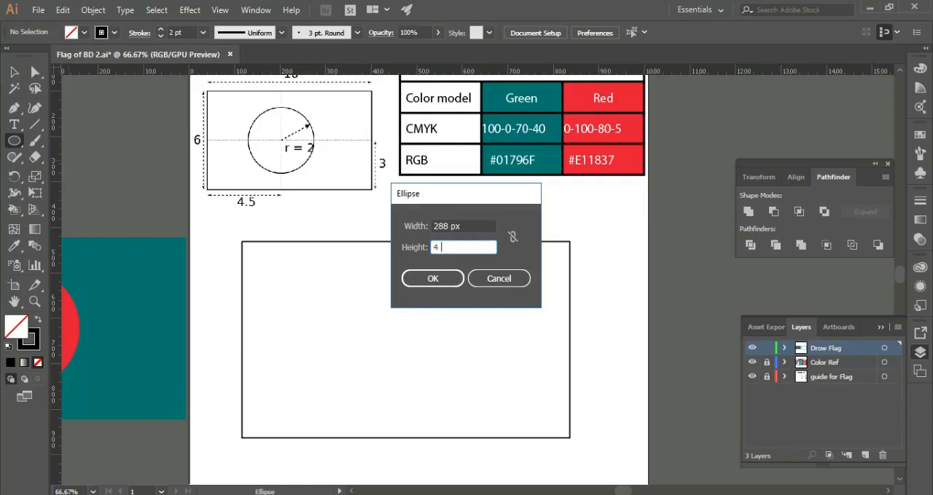
pyautogui.write(' in')
pyautogui.press('Return')
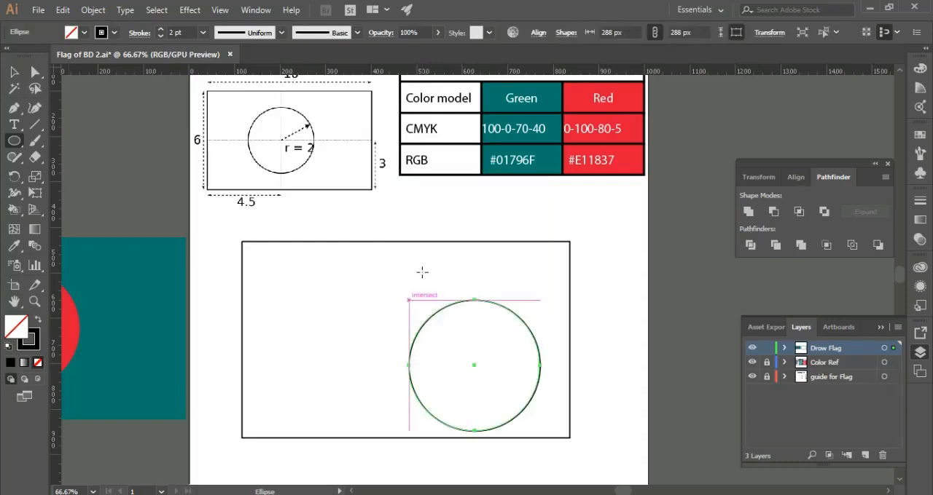
# Move the circle out of the rectangle to the artboard's right edge.
pyautogui.click(15, 73)
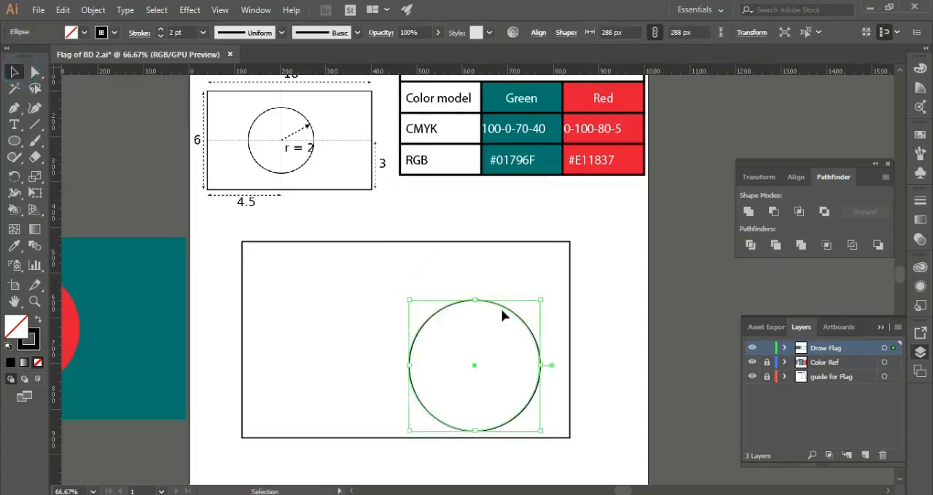
pyautogui.moveTo(503, 308); pyautogui.dragTo(701, 297)
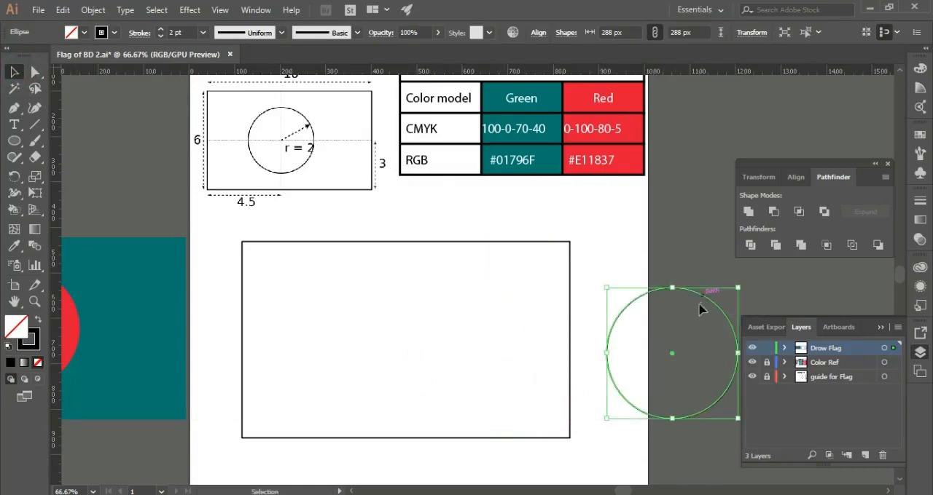
pyautogui.moveTo(445, 211); pyautogui.dragTo(369, 300)
pyautogui.click(480, 207)
pyautogui.click(512, 213)
# Shift the large rectangle slightly up and to the left within the artboard.
pyautogui.moveTo(376, 217); pyautogui.dragTo(232, 314)
pyautogui.click(490, 169)
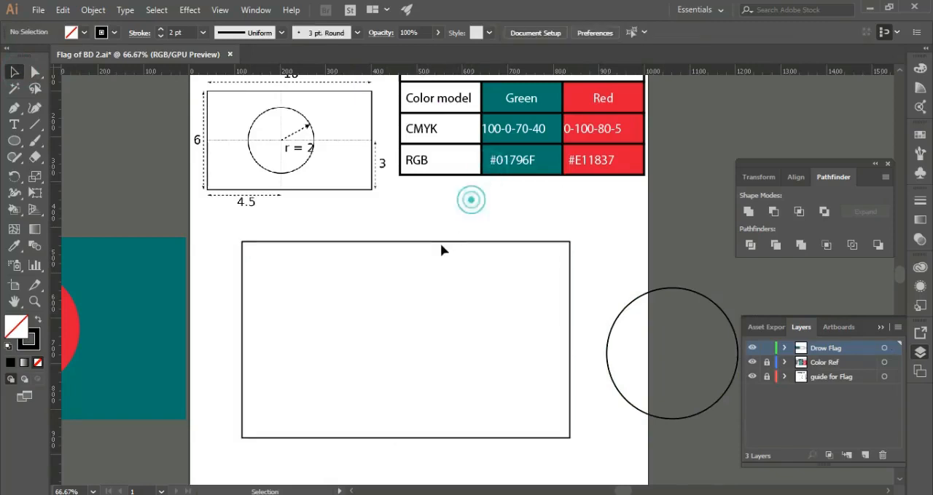
pyautogui.moveTo(440, 241); pyautogui.dragTo(422, 234)
pyautogui.click(475, 225)
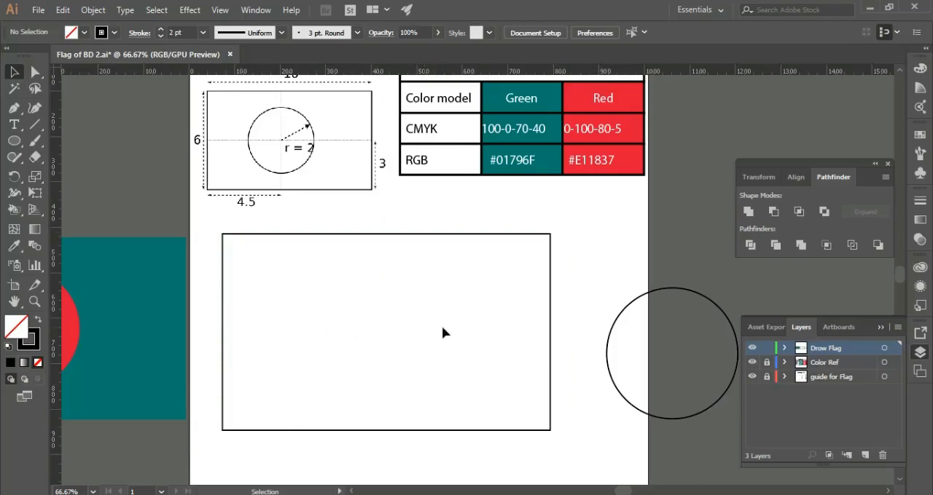
# Copy the large rectangle and paste the duplicate exactly in place.
pyautogui.click(463, 235)
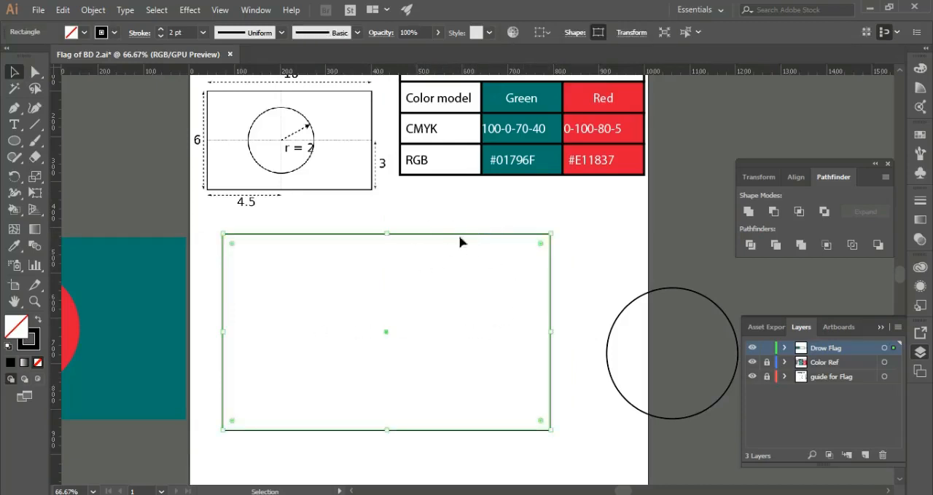
pyautogui.click(443, 209)
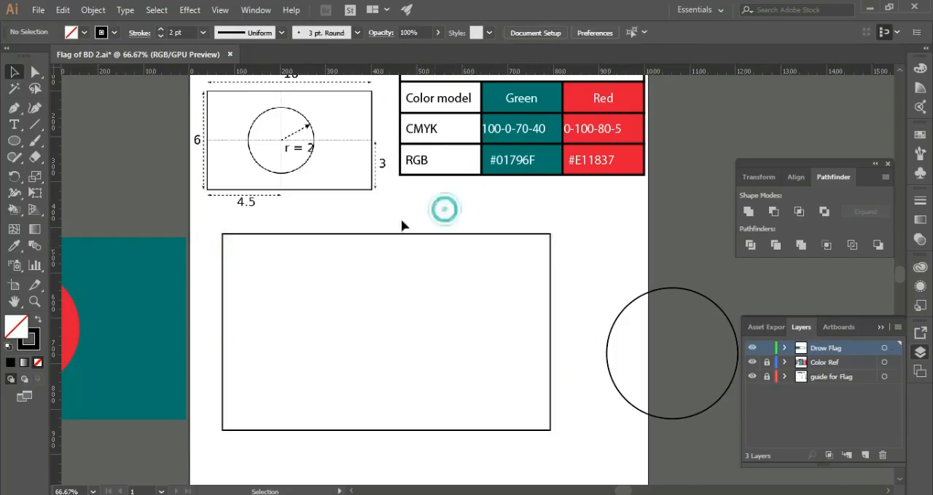
pyautogui.moveTo(395, 216); pyautogui.dragTo(462, 263)
pyautogui.hotkey('ctrl', 'c')
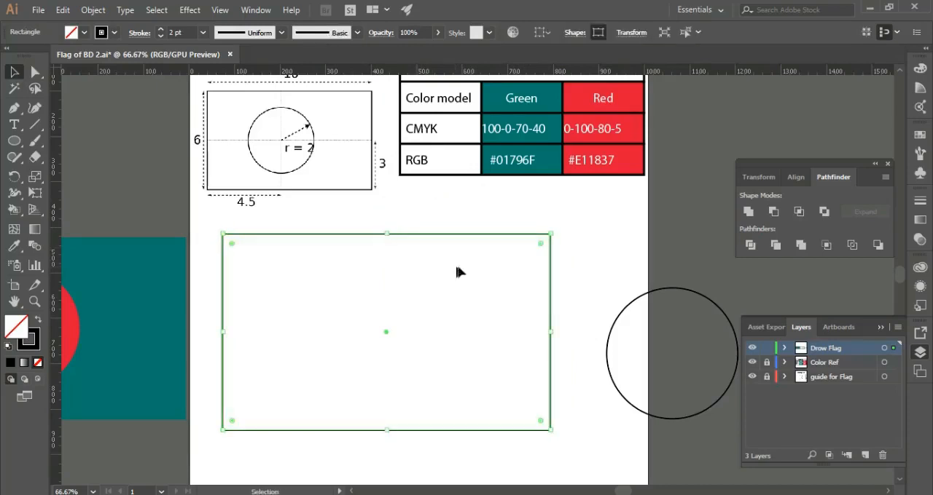
pyautogui.click(585, 235)
# Split one of the stacked rectangles into a grid of 2 rows and 20 columns.
pyautogui.click(451, 234)
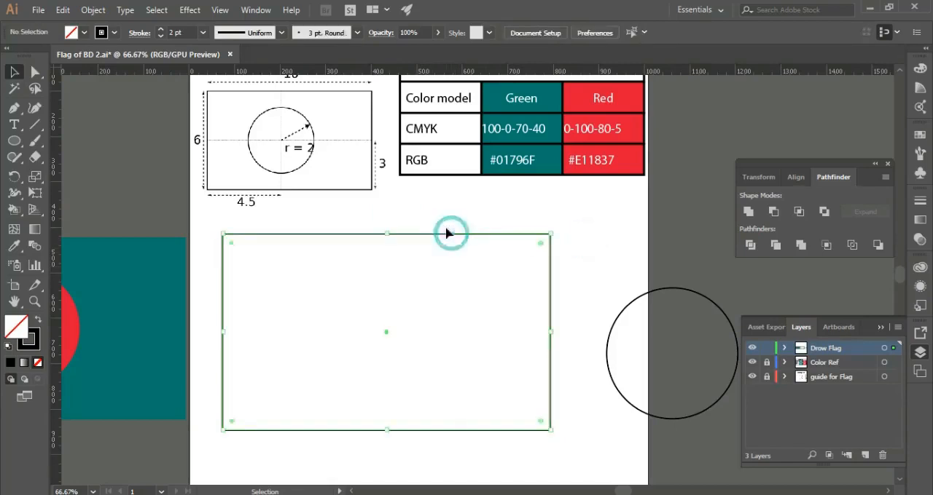
pyautogui.click(92, 10)
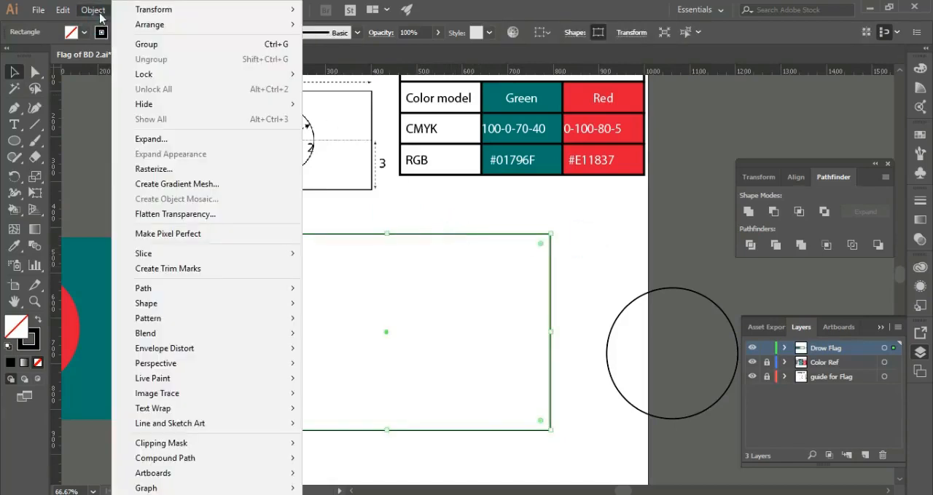
pyautogui.moveTo(177, 289)
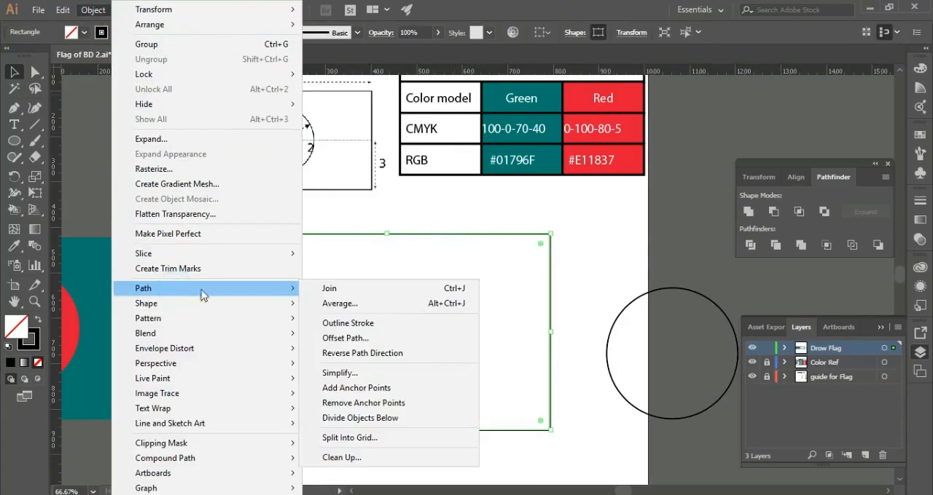
pyautogui.click(375, 440)
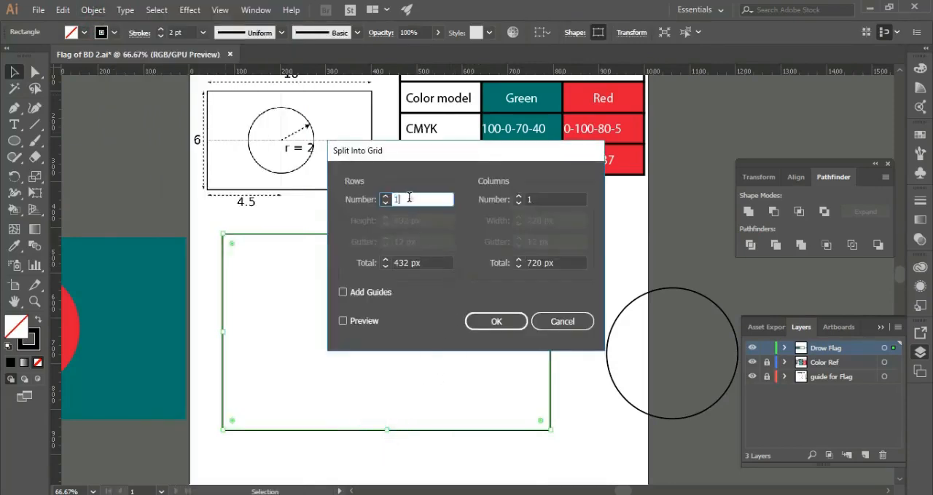
pyautogui.write('2')
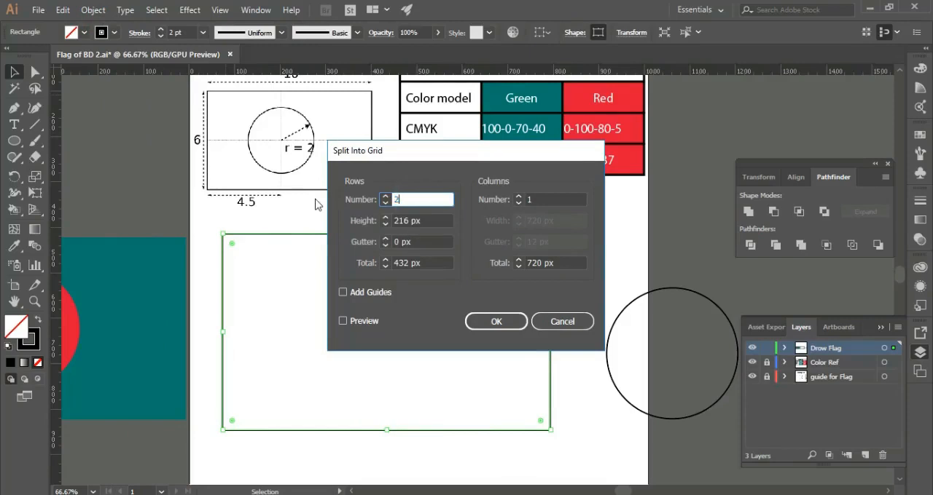
pyautogui.click(542, 200)
pyautogui.write('20')
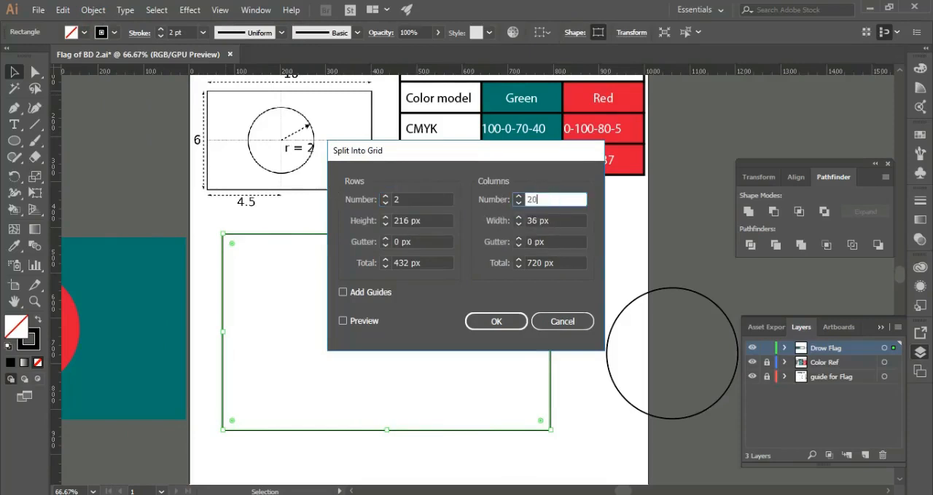
pyautogui.click(496, 321)
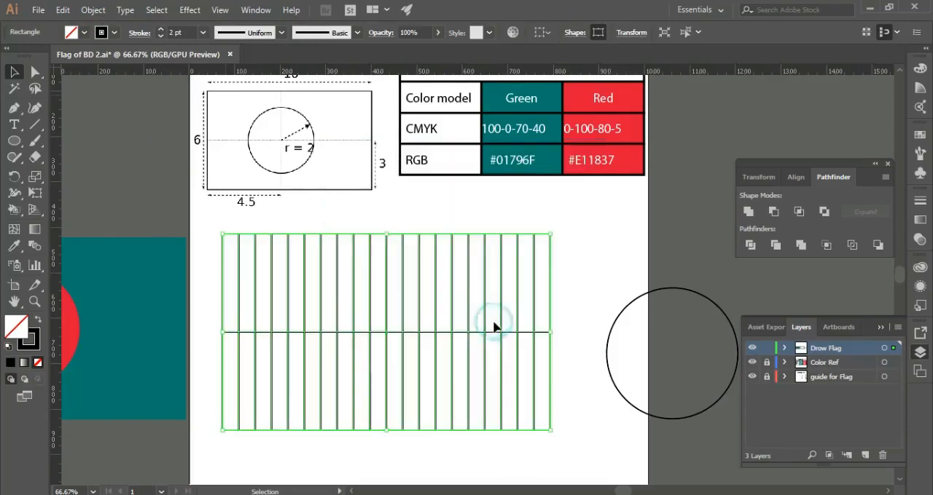
pyautogui.click(590, 226)
# Place a vertical guide on the right edge of the grid's ninth column and a horizontal guide on the line between the two rows.
pyautogui.hotkey('ctrl', '+')
pyautogui.moveTo(406, 250); pyautogui.dragTo(503, 208)
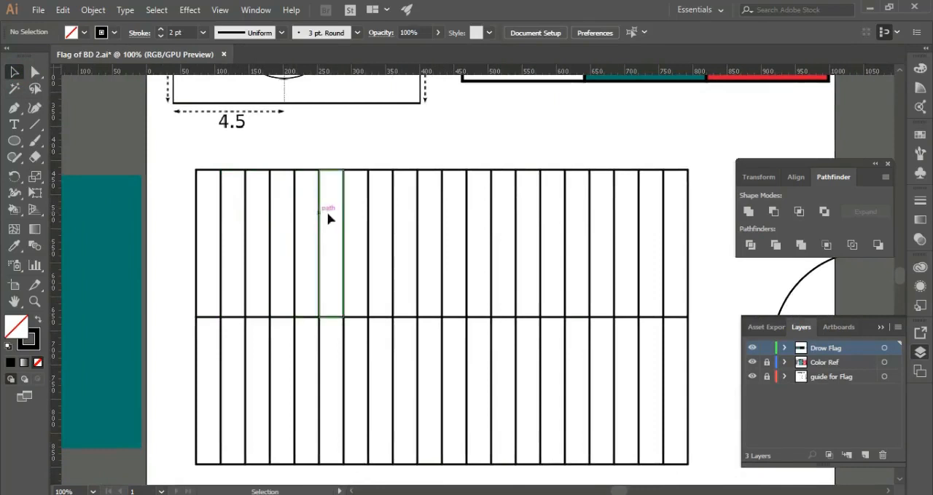
pyautogui.click(417, 227)
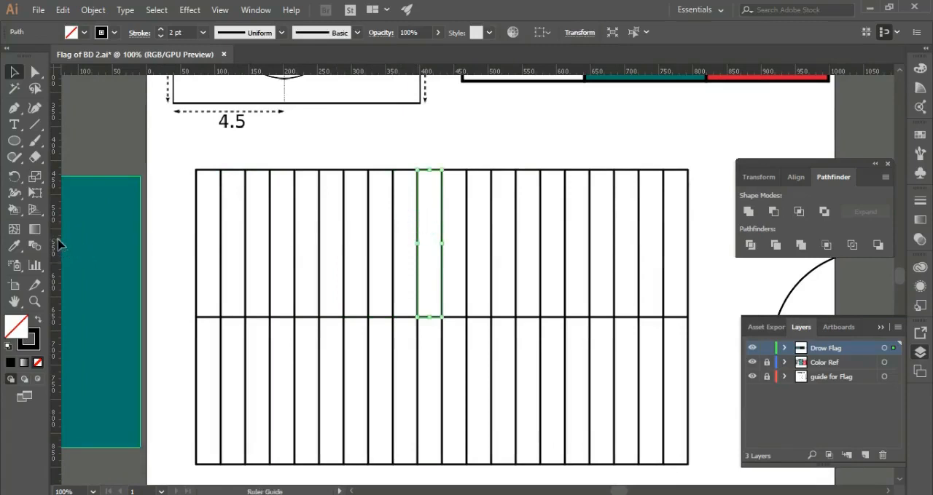
pyautogui.moveTo(57, 241); pyautogui.dragTo(421, 257)
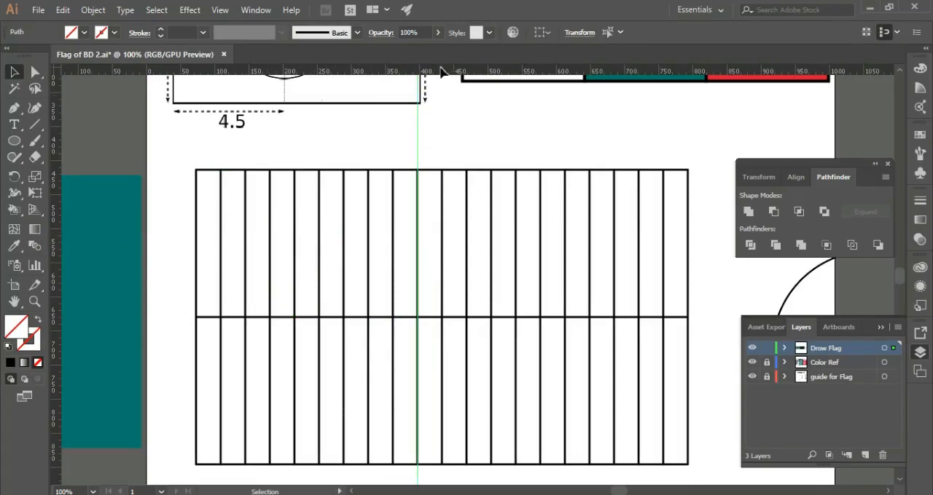
pyautogui.moveTo(438, 67); pyautogui.dragTo(449, 313)
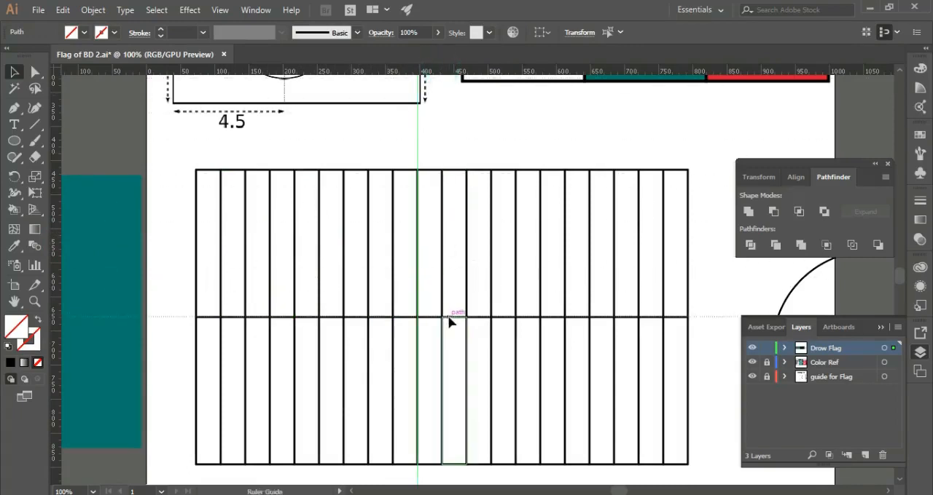
pyautogui.moveTo(449, 320); pyautogui.dragTo(452, 319)
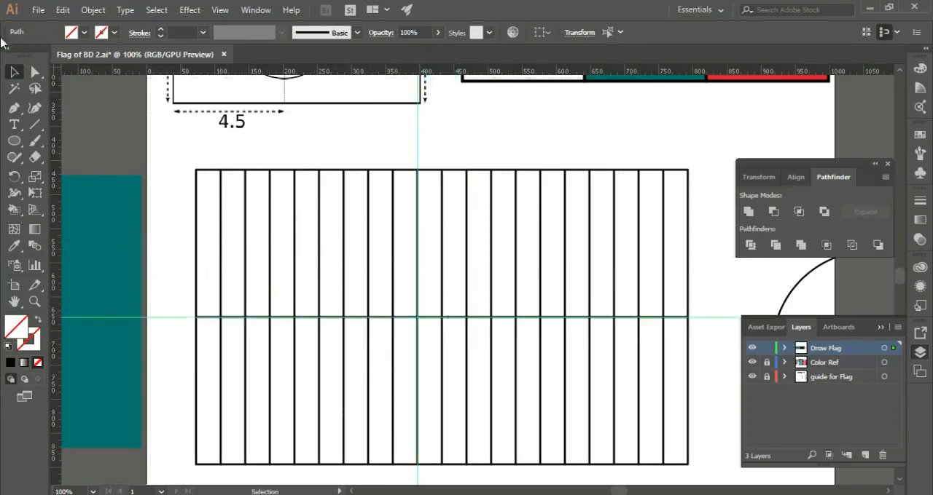
# Delete all the grid cells in both rows, keeping only the outer rectangle and the two guides.
pyautogui.moveTo(675, 204); pyautogui.dragTo(443, 275)
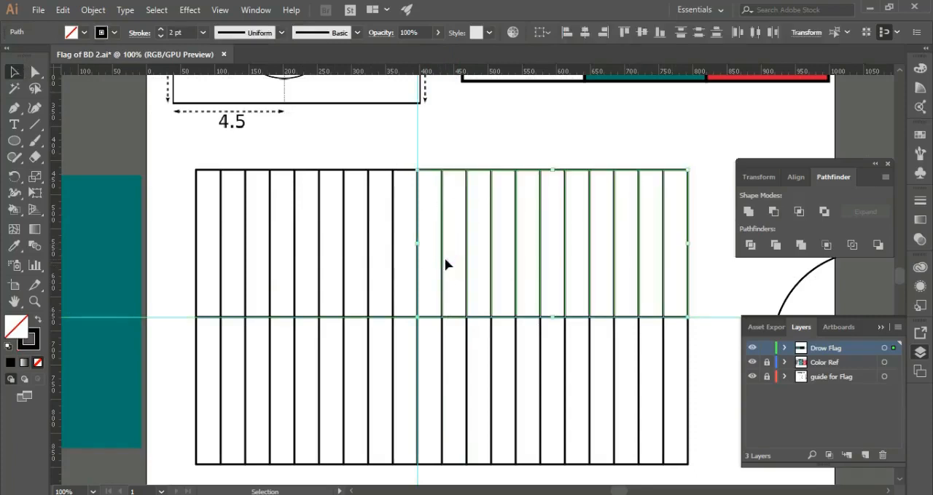
pyautogui.press('Delete')
pyautogui.moveTo(397, 217); pyautogui.dragTo(214, 260)
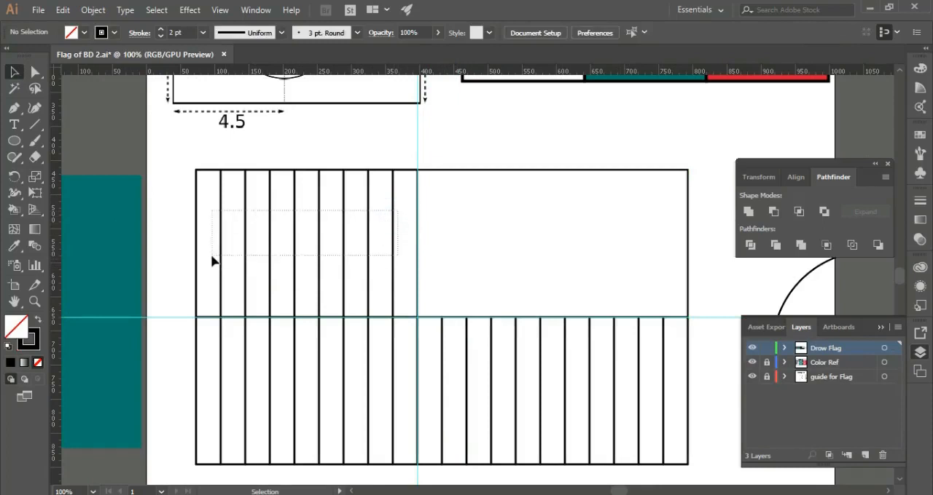
pyautogui.press('Delete')
pyautogui.moveTo(670, 359); pyautogui.dragTo(439, 391)
pyautogui.press('Delete')
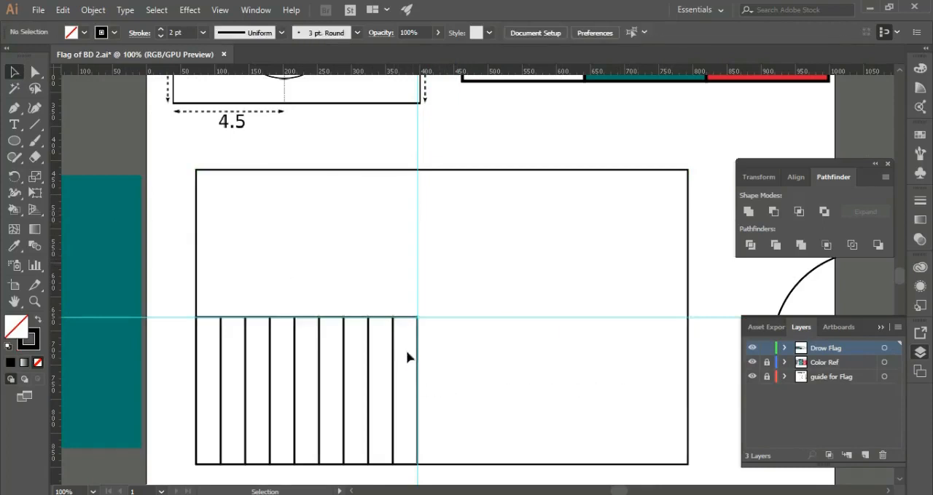
pyautogui.moveTo(302, 384); pyautogui.dragTo(219, 385)
pyautogui.press('Delete')
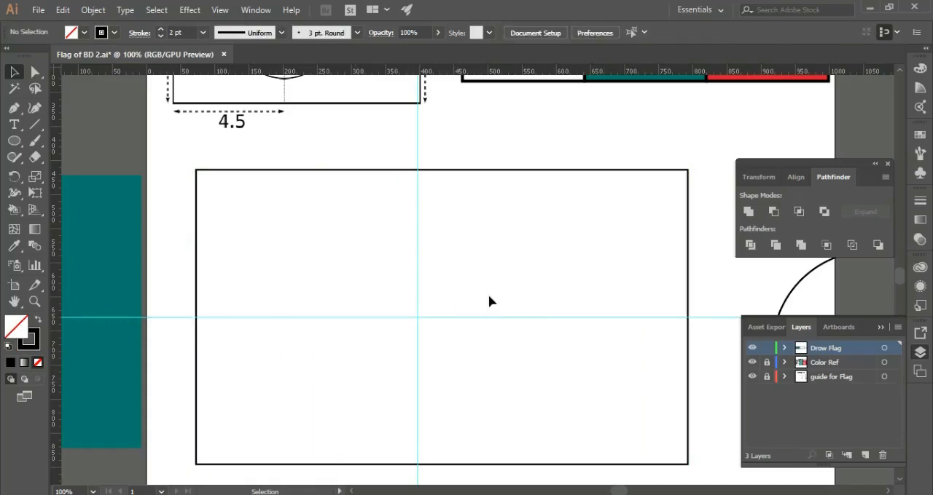
# Move the 4 in circle into the large rectangle and centre it on the intersection of the two guides.
pyautogui.moveTo(566, 247); pyautogui.dragTo(395, 225)
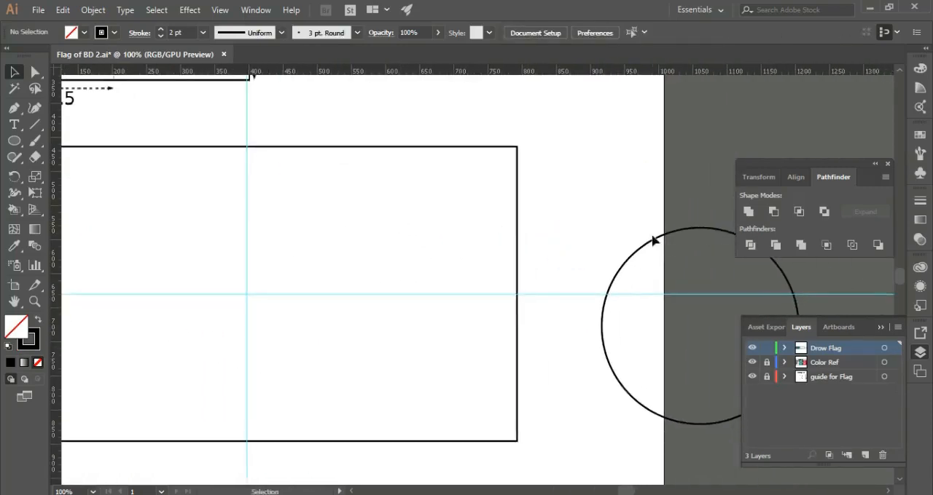
pyautogui.moveTo(652, 241); pyautogui.dragTo(212, 214)
pyautogui.hotkey('ctrl', '=')
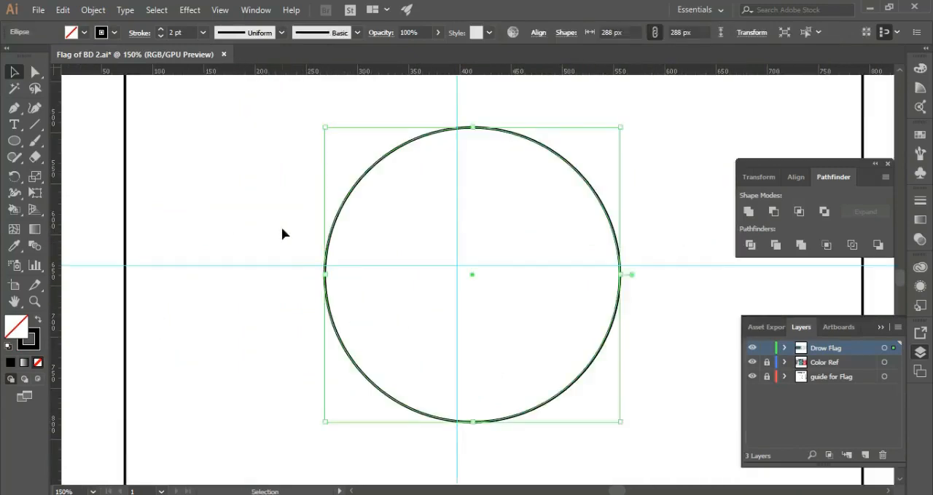
pyautogui.moveTo(406, 267); pyautogui.dragTo(424, 275)
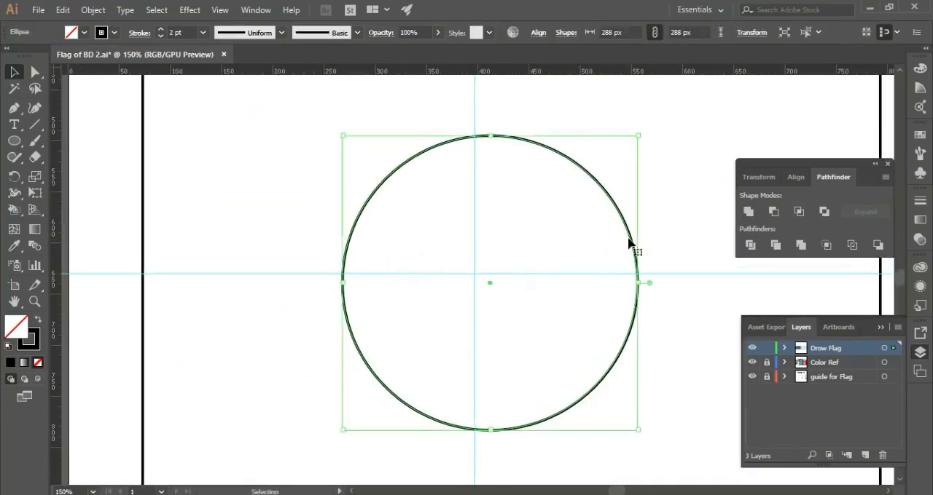
pyautogui.moveTo(630, 241); pyautogui.dragTo(613, 230)
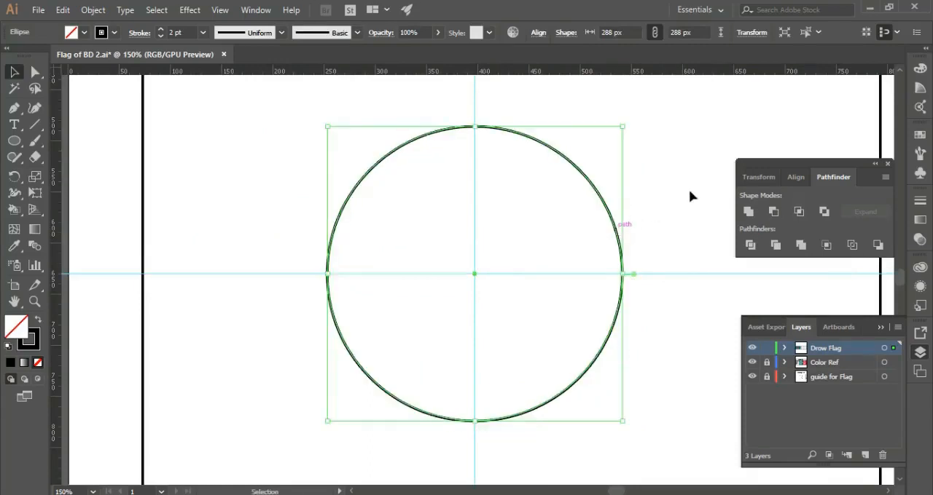
pyautogui.click(687, 189)
pyautogui.hotkey('ctrl', '-')
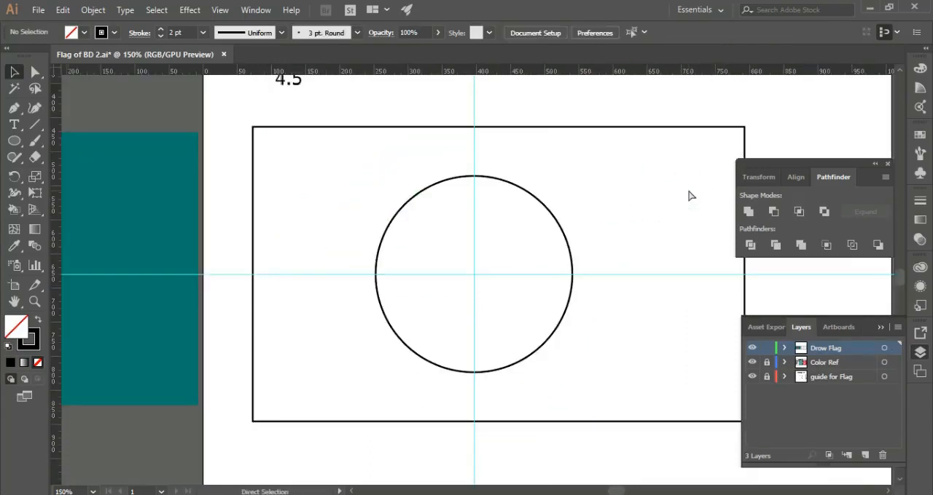
# Delete the vertical guide and the horizontal guide that cross at the circle's centre.
pyautogui.moveTo(486, 144); pyautogui.dragTo(437, 161)
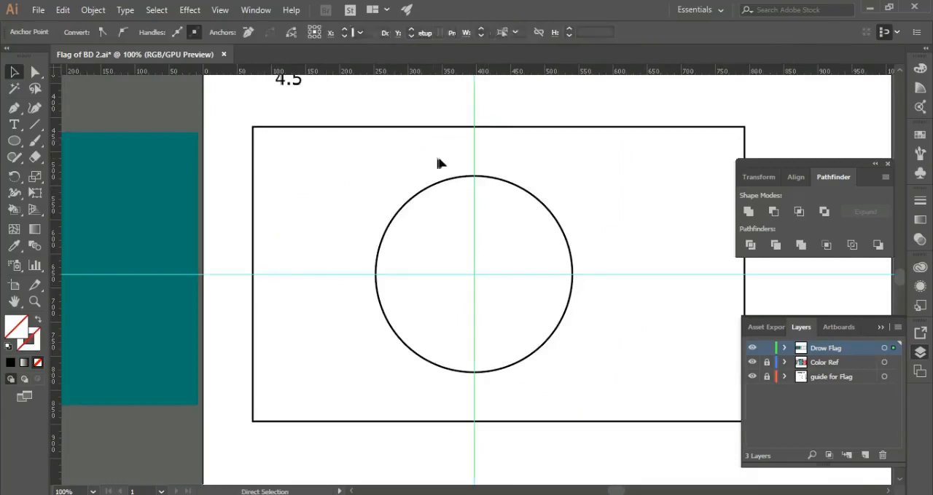
pyautogui.press('Delete')
pyautogui.moveTo(302, 262); pyautogui.dragTo(333, 289)
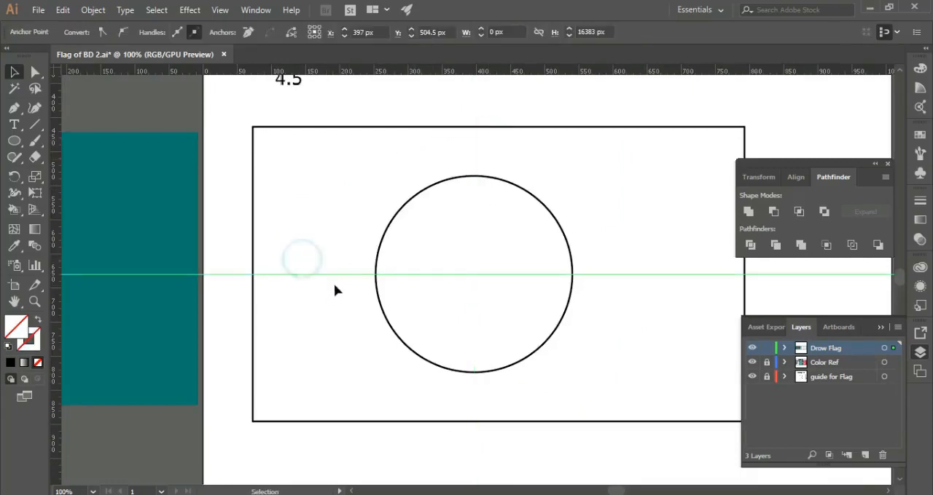
pyautogui.press('Delete')
pyautogui.hotkey('ctrl', '-')
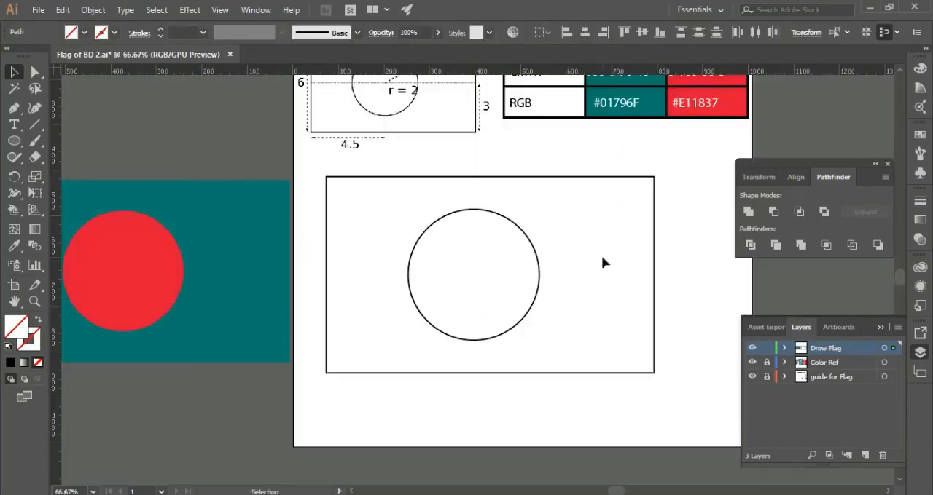
# Fill the large rectangle with the reference green, hex 01796F.
pyautogui.moveTo(485, 251); pyautogui.dragTo(413, 307)
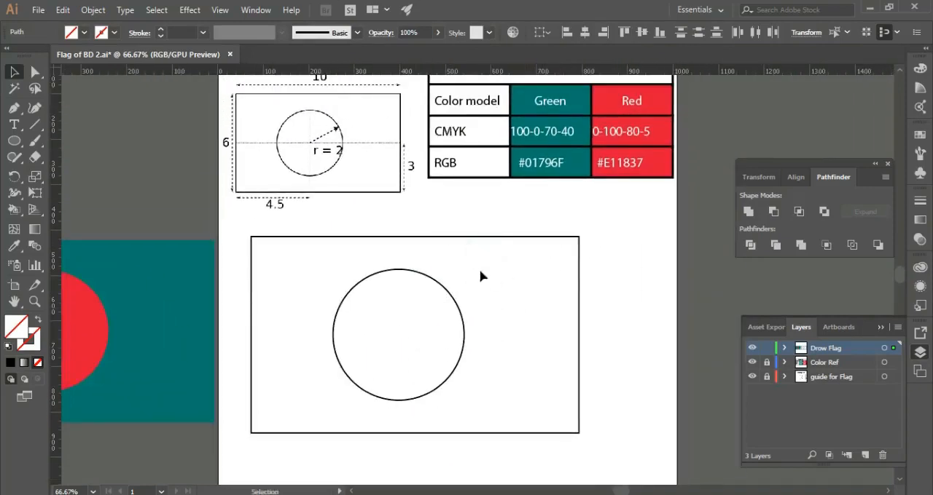
pyautogui.click(526, 240)
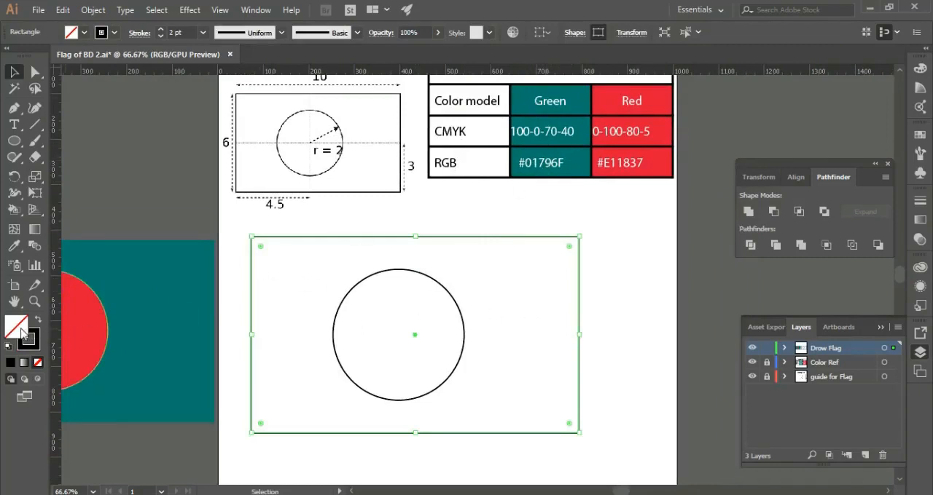
pyautogui.doubleClick(21, 334)
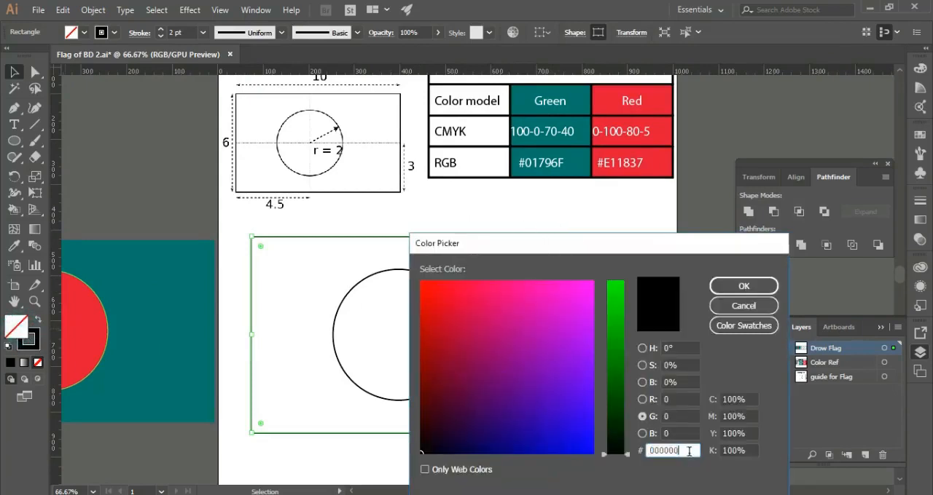
pyautogui.write('01796f')
pyautogui.click(742, 285)
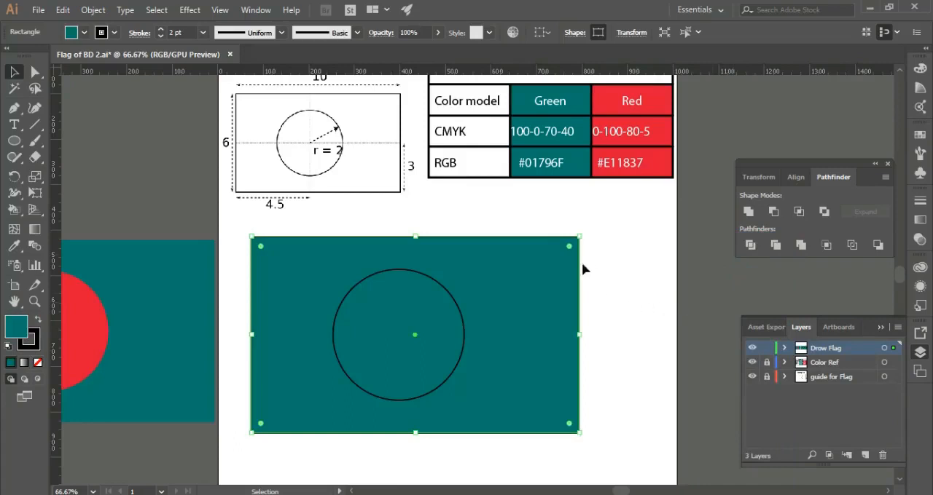
pyautogui.click(644, 244)
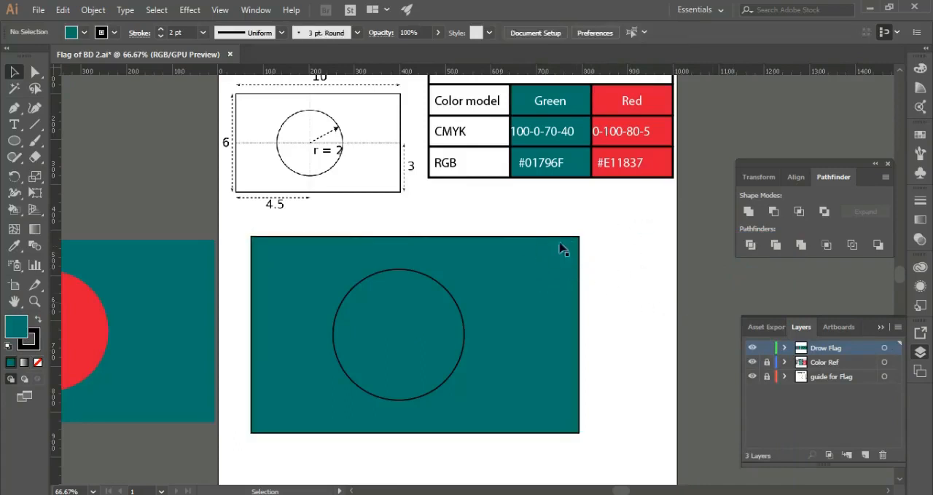
# Remove the black stroke from the green rectangle.
pyautogui.moveTo(510, 215); pyautogui.dragTo(540, 257)
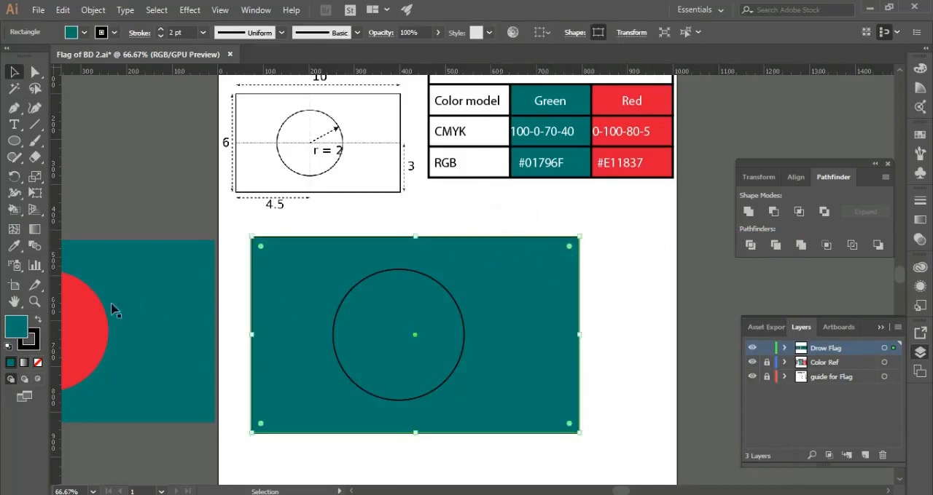
pyautogui.click(34, 338)
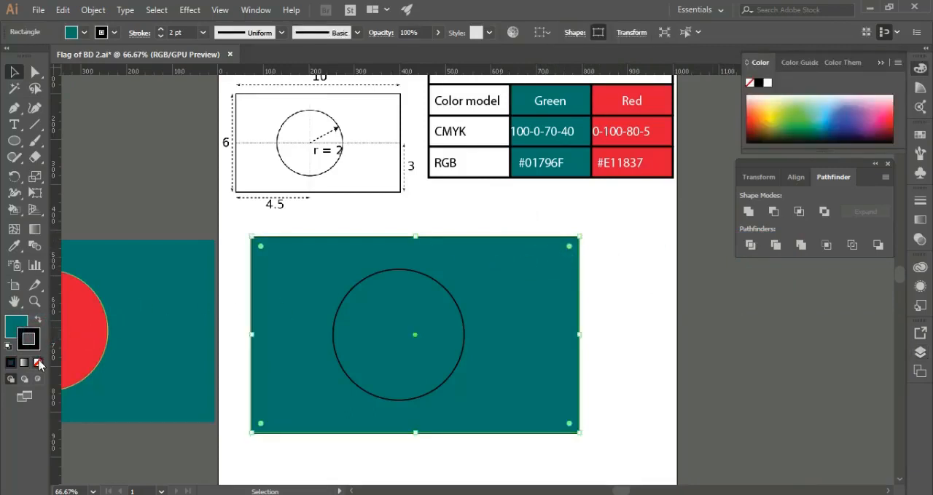
pyautogui.click(39, 363)
pyautogui.click(18, 322)
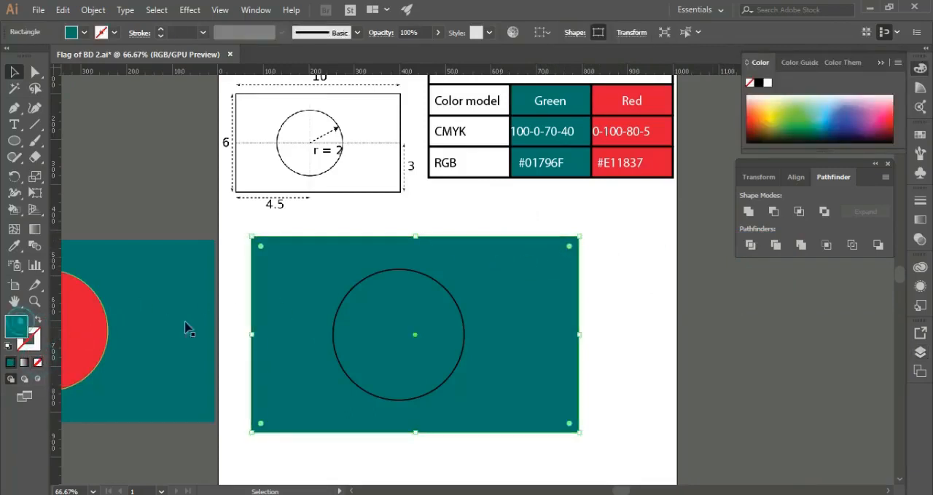
pyautogui.click(605, 314)
pyautogui.click(538, 266)
pyautogui.click(636, 261)
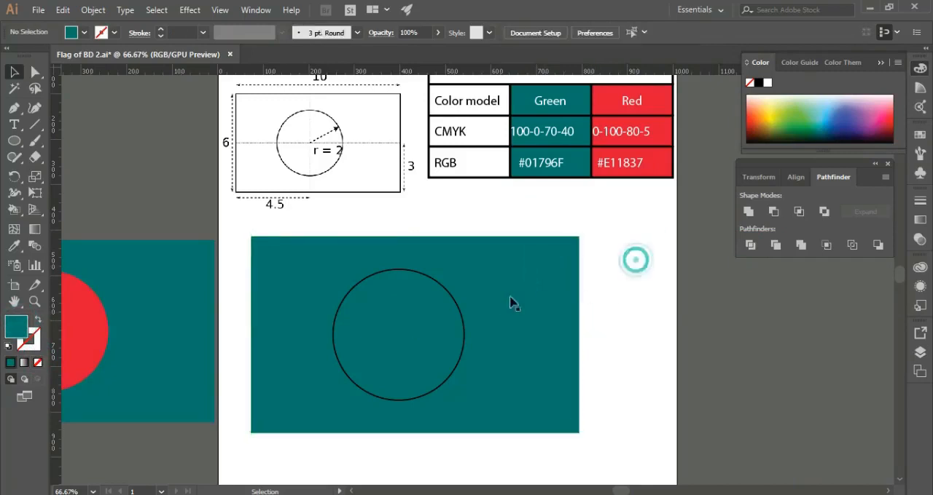
# Fill the circle inside the green rectangle with the reference red, hex E11837.
pyautogui.click(412, 271)
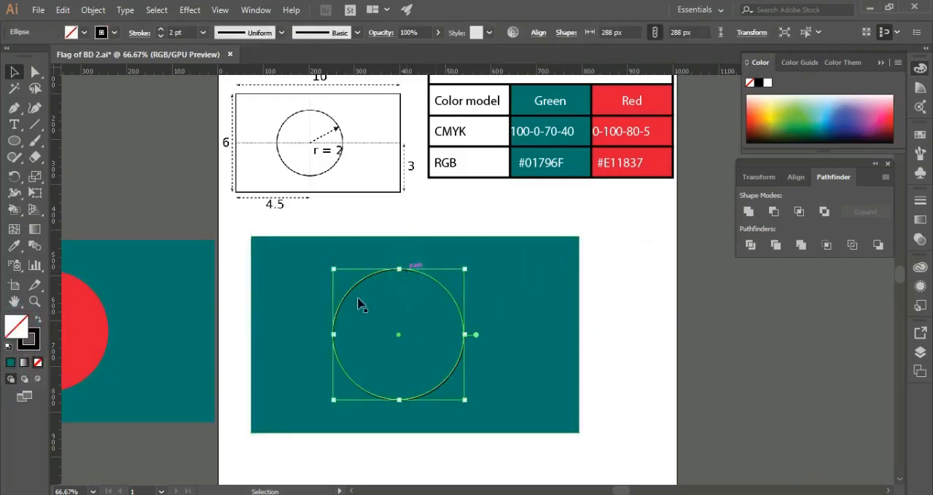
pyautogui.doubleClick(20, 337)
pyautogui.doubleClick(682, 451)
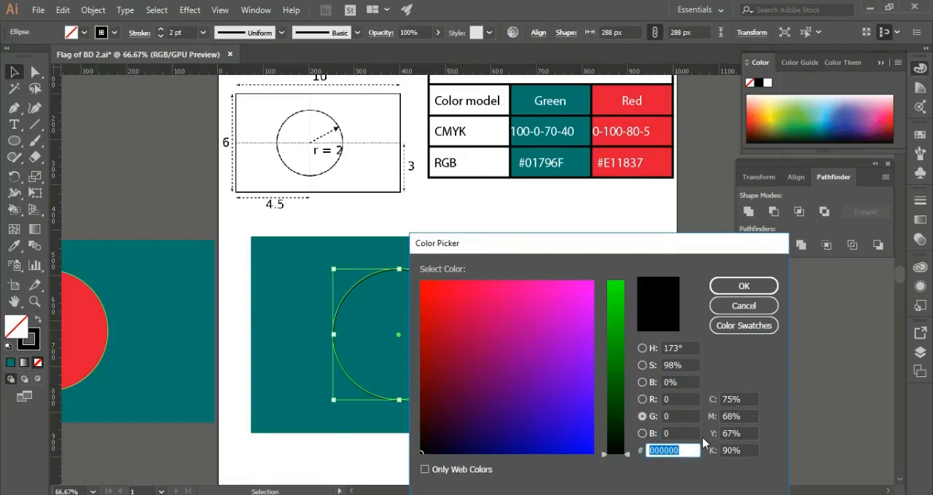
pyautogui.write('e11837')
pyautogui.click(744, 285)
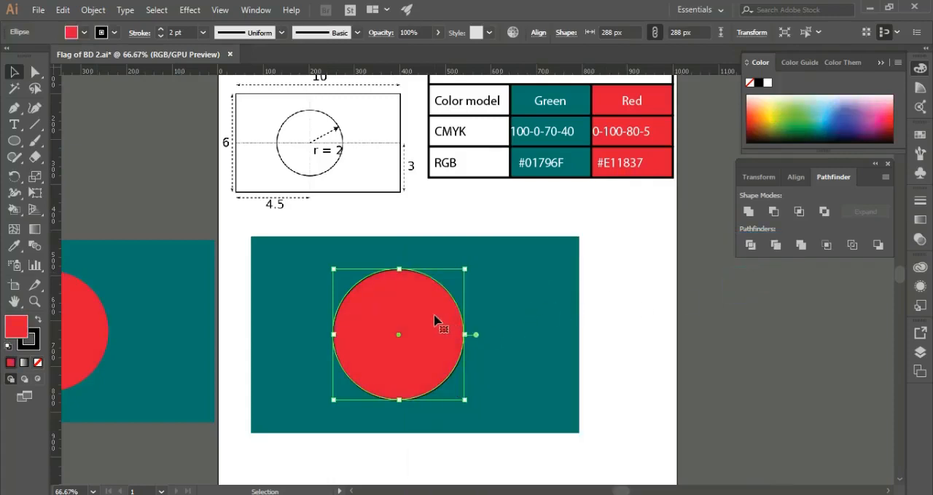
# Remove the black stroke from the red circle.
pyautogui.click(29, 338)
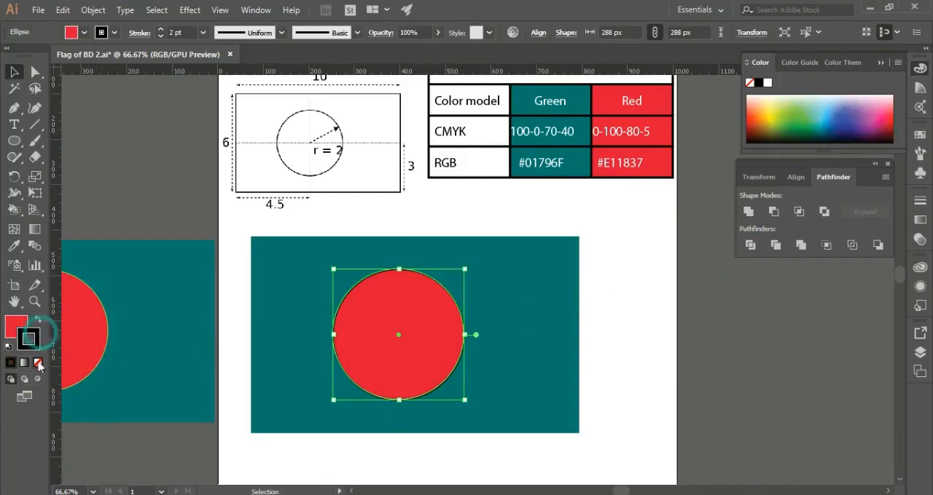
pyautogui.click(37, 362)
pyautogui.click(16, 325)
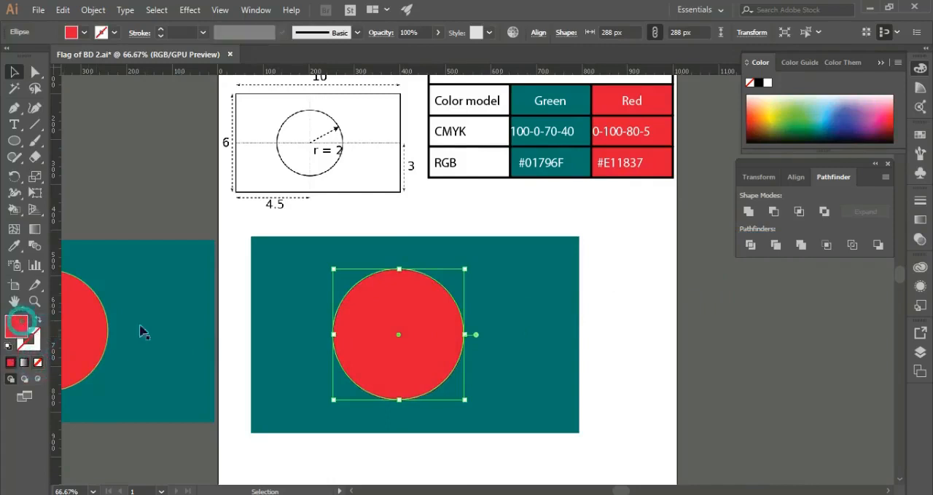
pyautogui.click(662, 298)
# Select the green rectangle and red circle together and shift them slightly to the right on the artboard.
pyautogui.moveTo(616, 268); pyautogui.dragTo(355, 389)
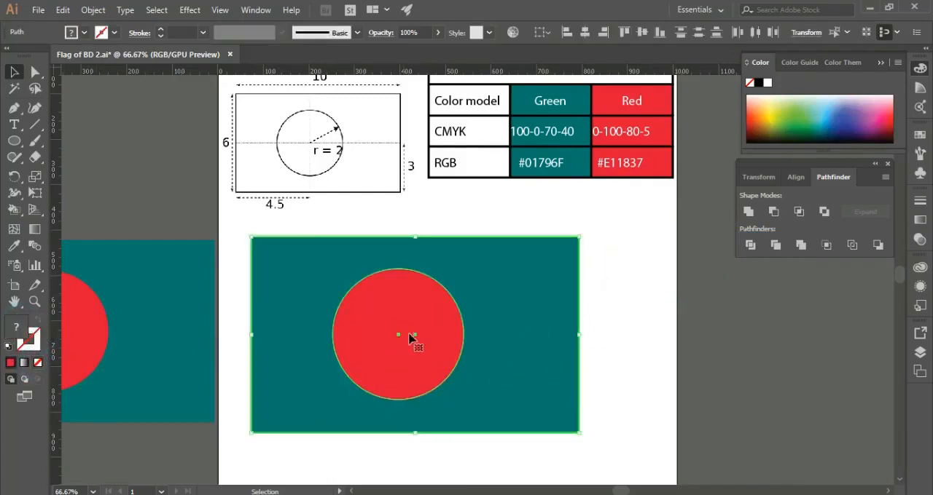
pyautogui.moveTo(414, 316); pyautogui.dragTo(445, 312)
pyautogui.click(649, 277)
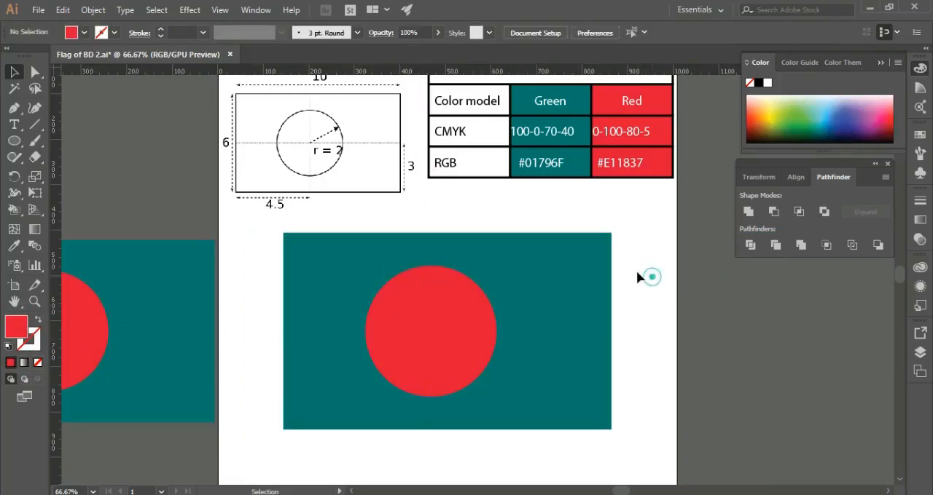
# Group the green rectangle with the red circle and move the grouped flag slightly lower on the artboard.
pyautogui.moveTo(644, 252); pyautogui.dragTo(379, 350)
pyautogui.hotkey('ctrl', 'g')
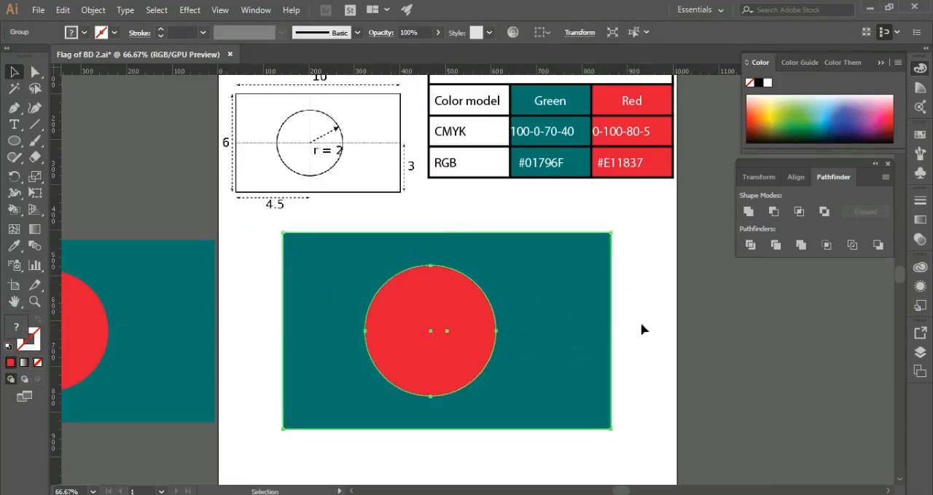
pyautogui.click(647, 322)
pyautogui.click(475, 319)
pyautogui.moveTo(556, 299); pyautogui.dragTo(642, 323)
pyautogui.click(651, 298)
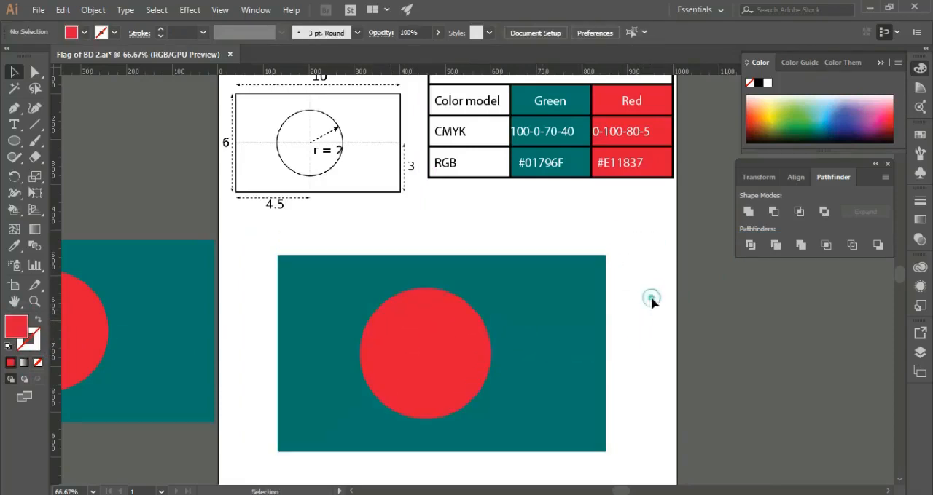